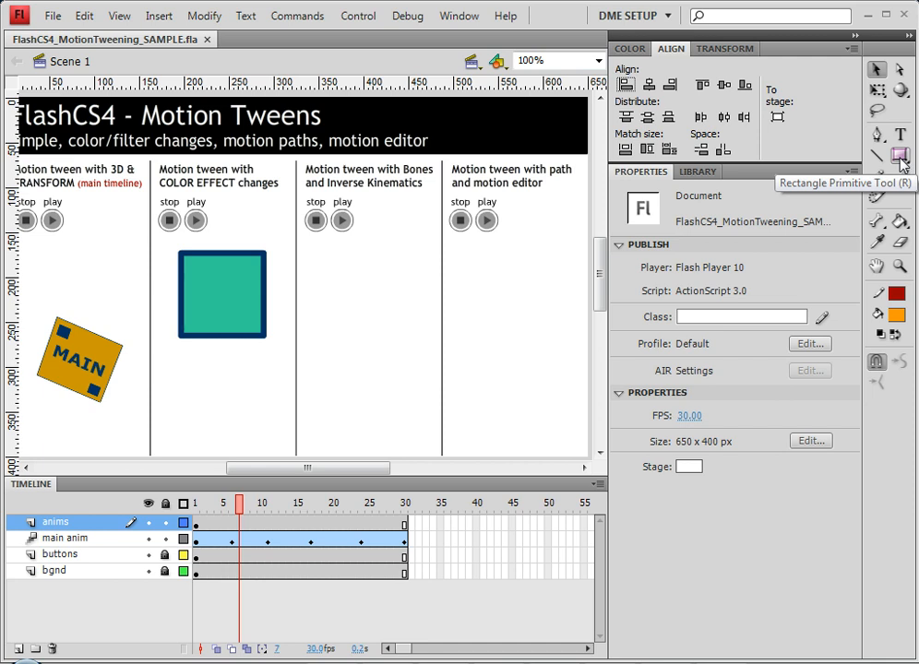
Draw an orange rectangle primitive about 35 by 35 px below the playback buttons in the Bones and Inverse Kinematics column
{"action": "left_click", "coordinate": [900, 157]}
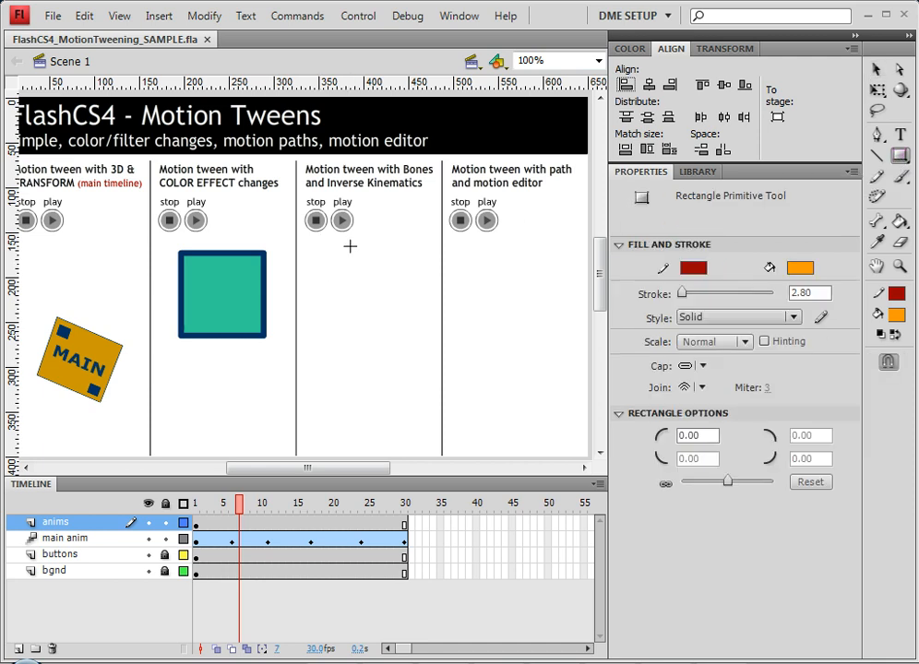
{"action": "left_click_drag", "start_coordinate": [350, 246], "coordinate": [382, 279]}
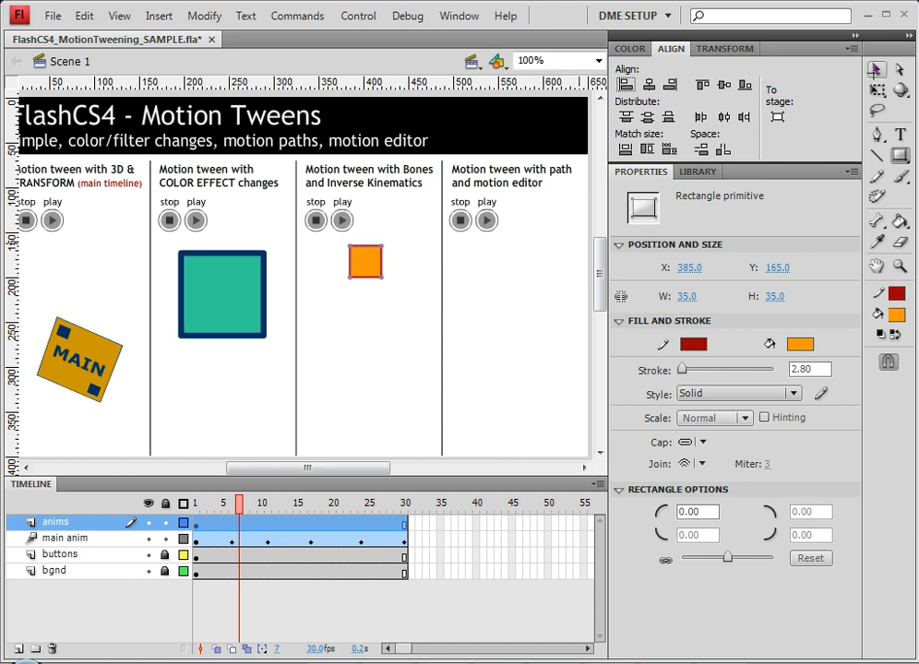
{"action": "key", "text": "v"}
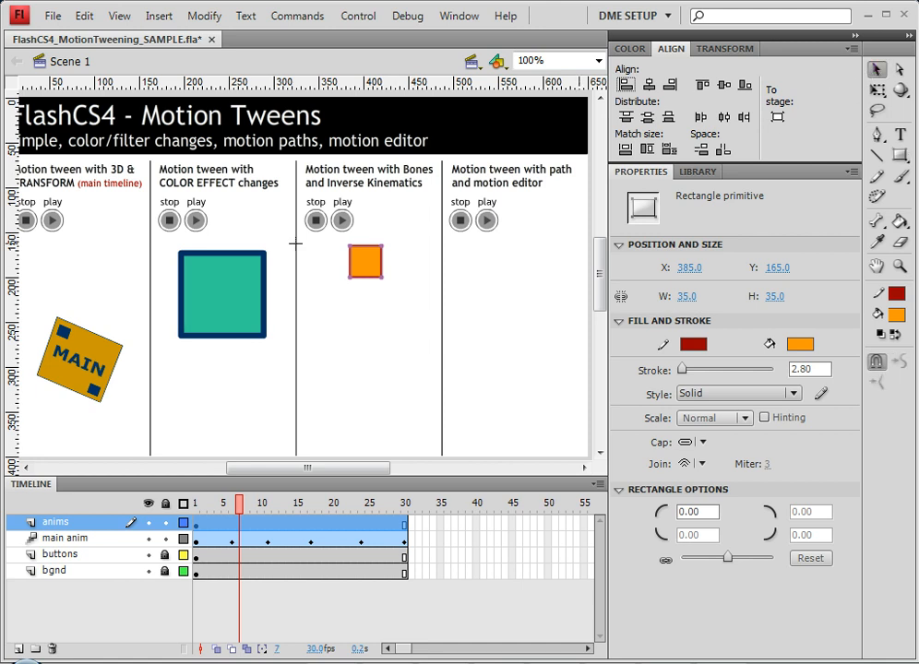
Convert the small orange square to a movie clip symbol named "bones bg"
{"action": "right_click", "coordinate": [365, 267]}
{"action": "mouse_move", "coordinate": [439, 619]}
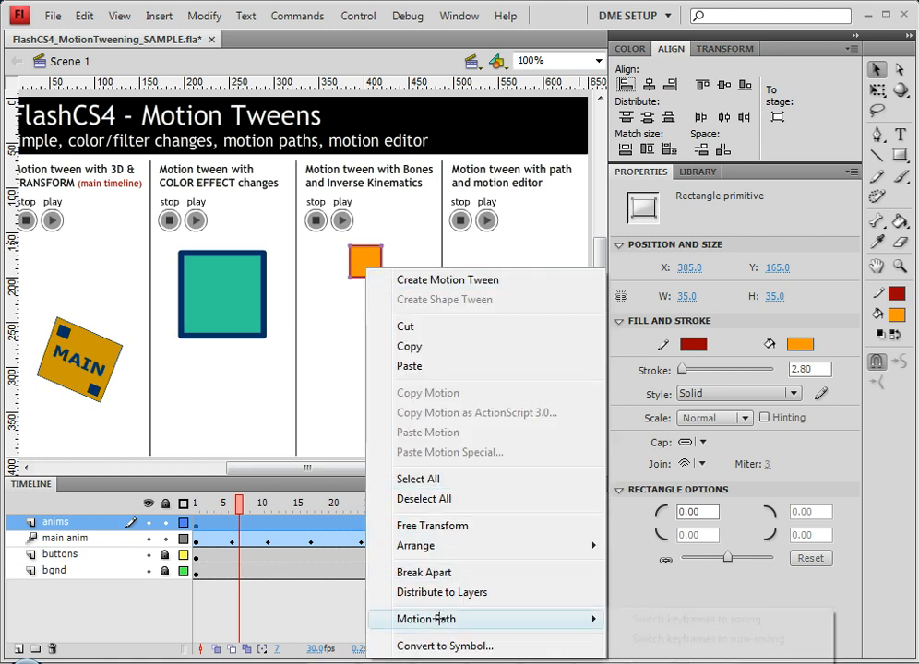
{"action": "left_click", "coordinate": [395, 646]}
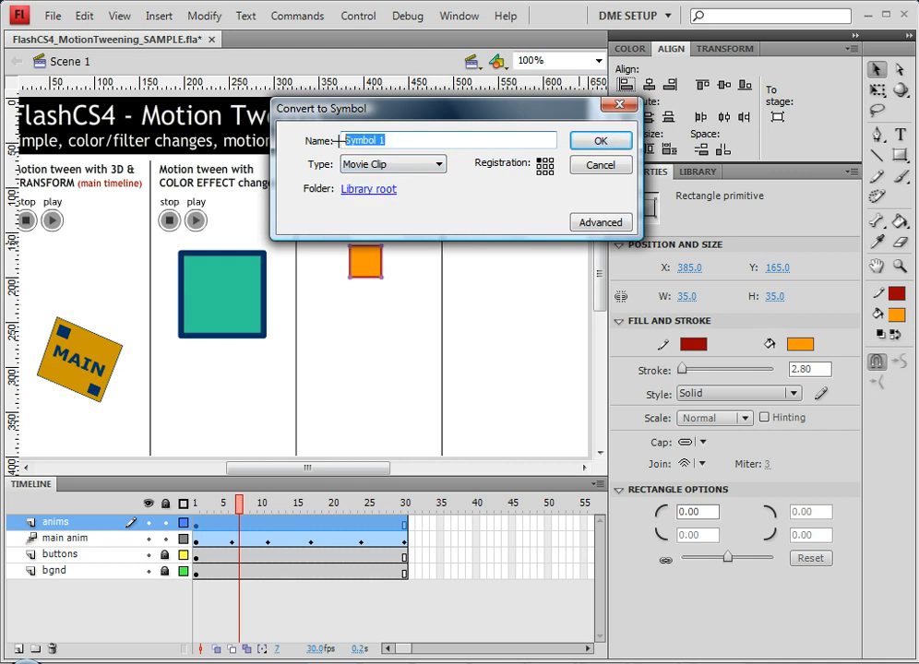
{"action": "type", "text": "bones bg"}
{"action": "key", "text": "Return"}
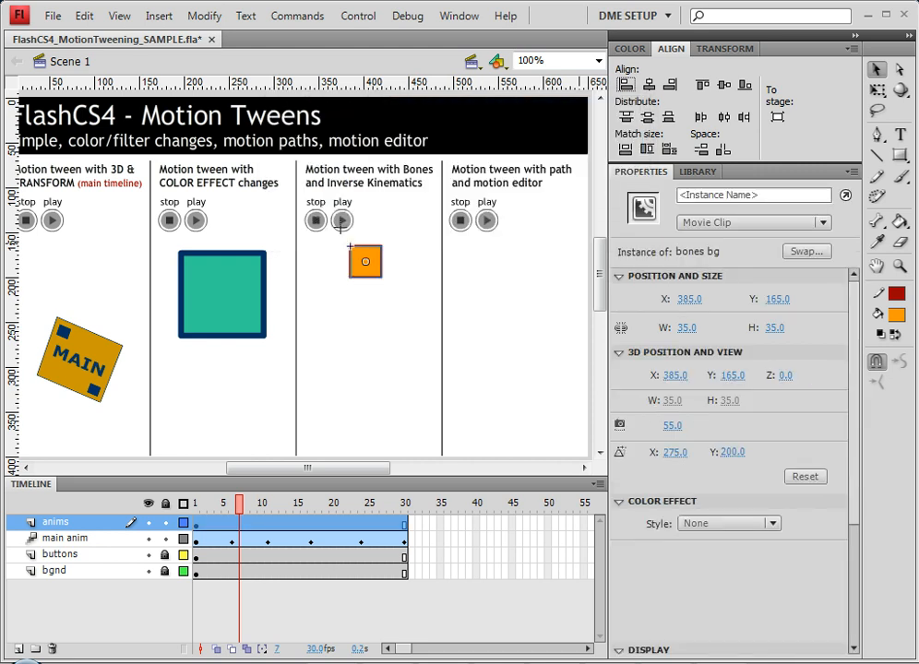
Duplicate the square into a vertical column of four instances and space them evenly vertically
{"action": "left_click_drag", "start_coordinate": [369, 260], "coordinate": [340, 238]}
{"action": "left_click", "coordinate": [382, 411]}
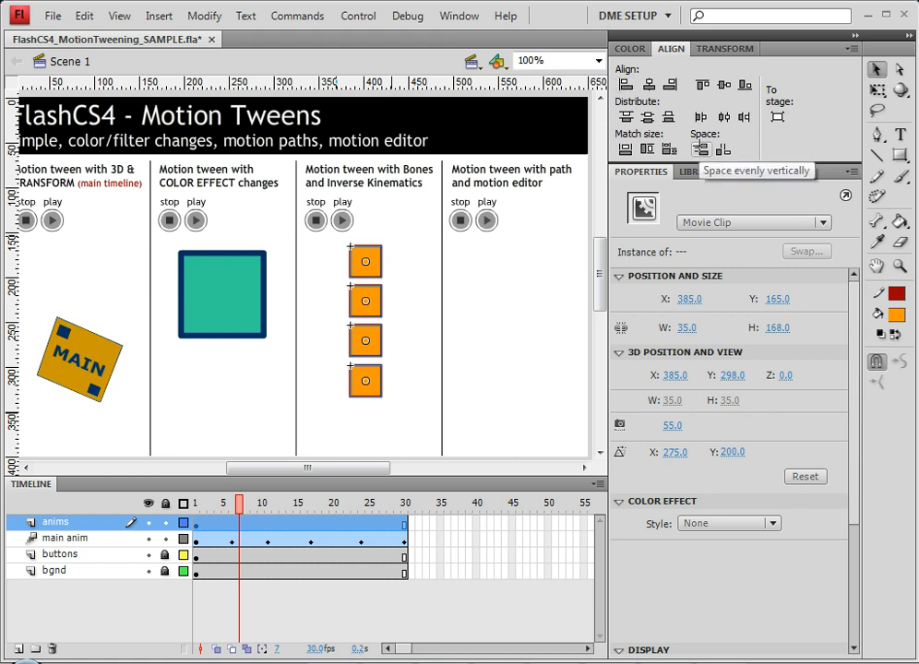
{"action": "left_click", "coordinate": [699, 148]}
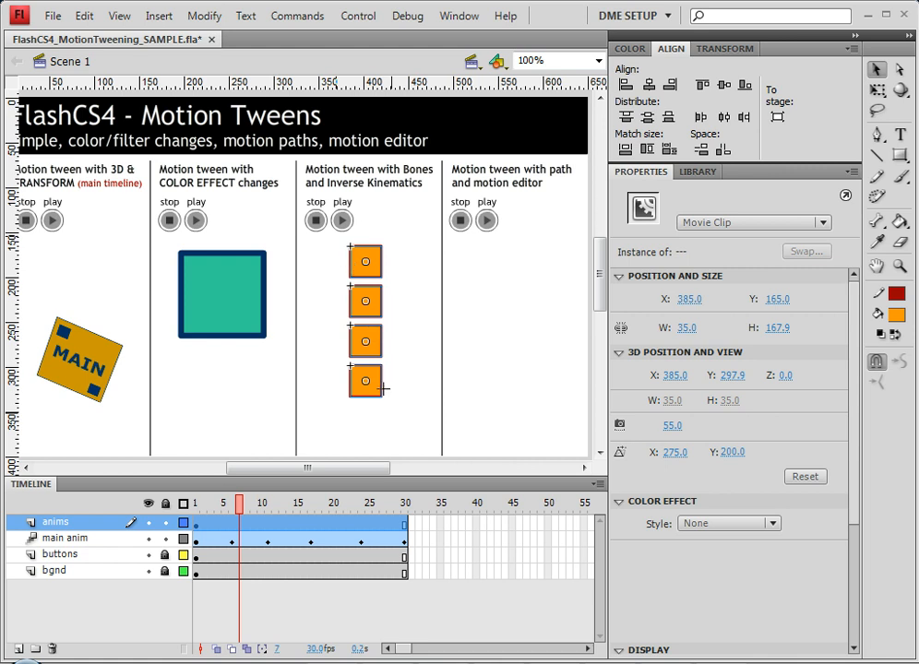
Convert the four selected squares to a movie clip symbol named "bones ANIM"
{"action": "right_click", "coordinate": [373, 253]}
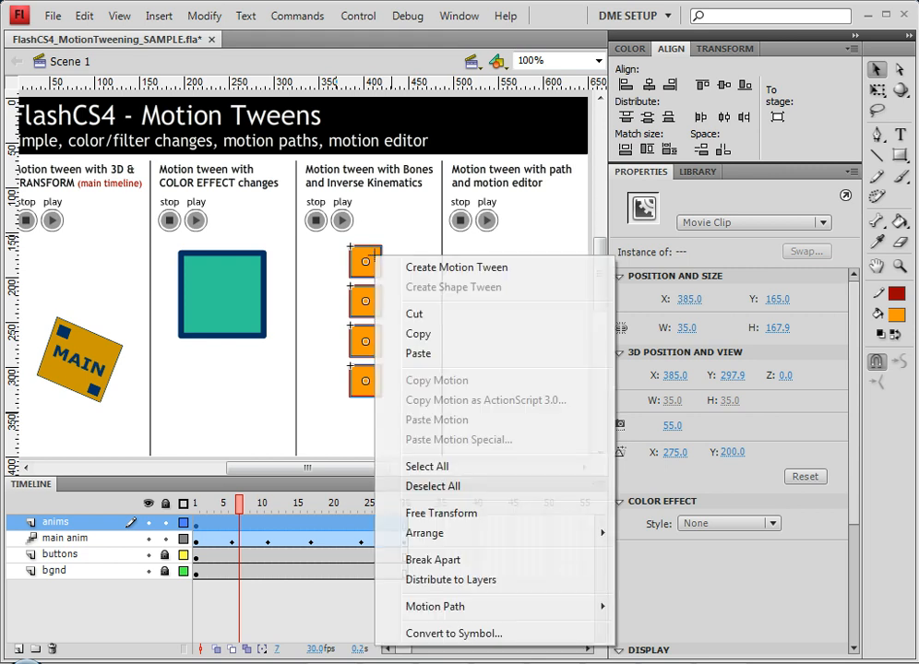
{"action": "left_click", "coordinate": [486, 635]}
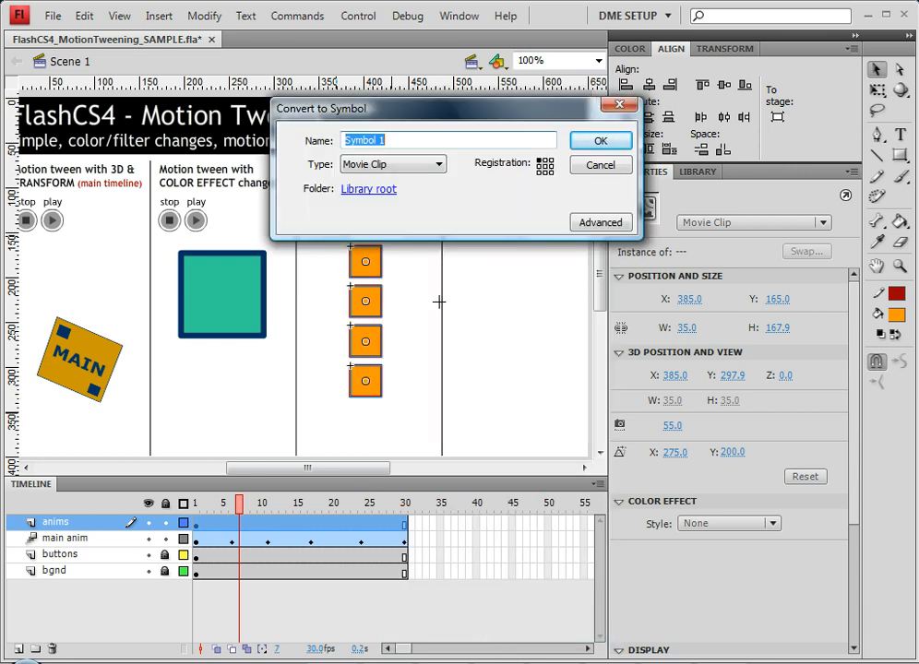
{"action": "type", "text": "bones ANIM"}
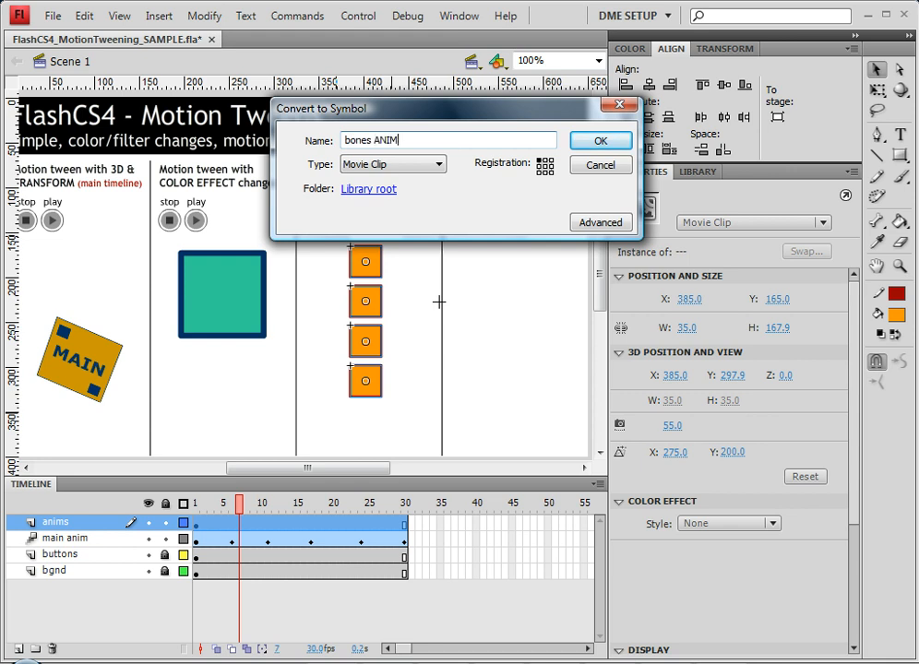
{"action": "key", "text": "Return"}
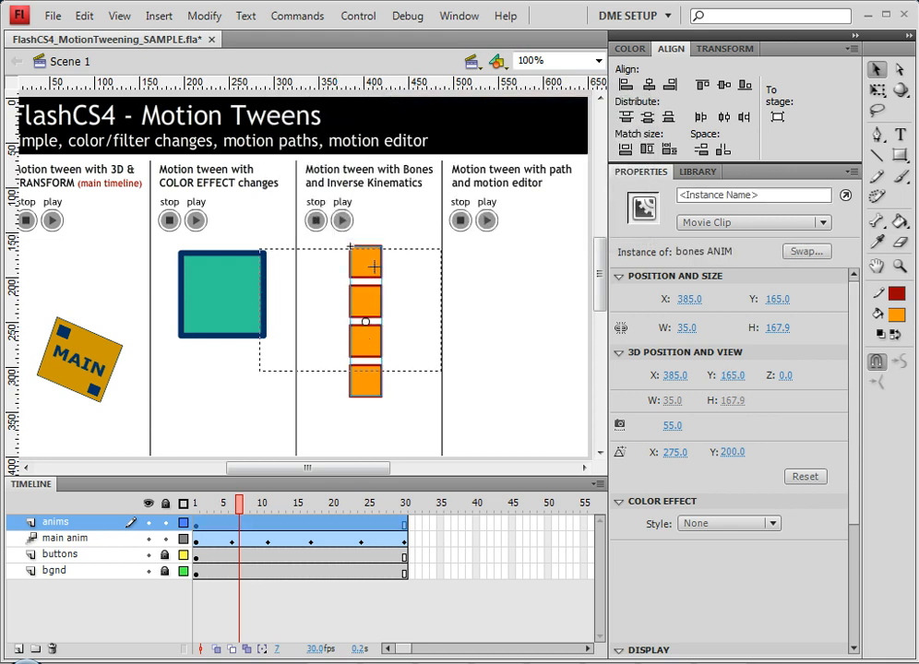
Inside the bones ANIM symbol, link the four squares in a chain from top to bottom with the Bone tool
{"action": "double_click", "coordinate": [374, 267]}
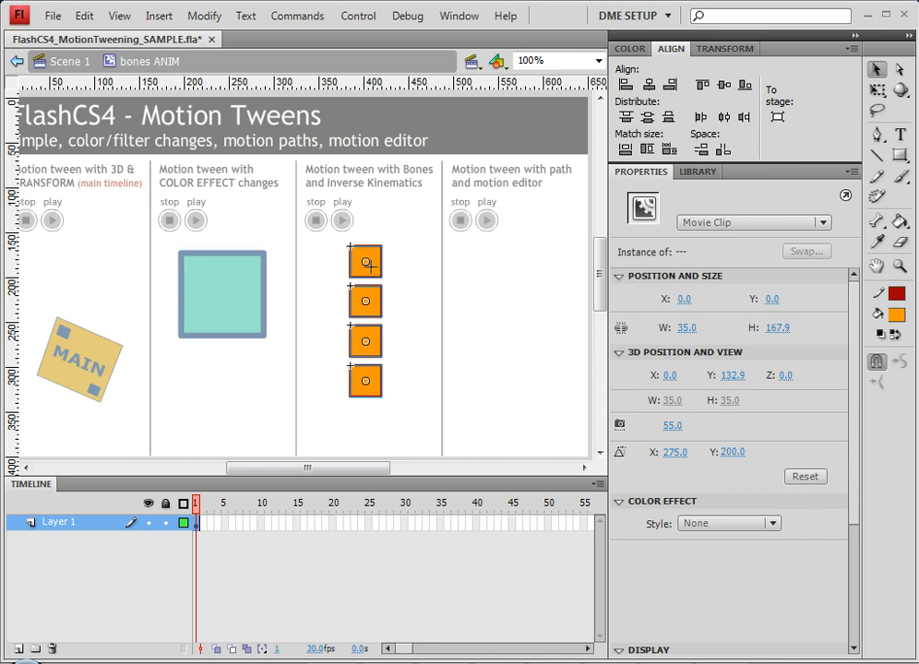
{"action": "right_click", "coordinate": [197, 523]}
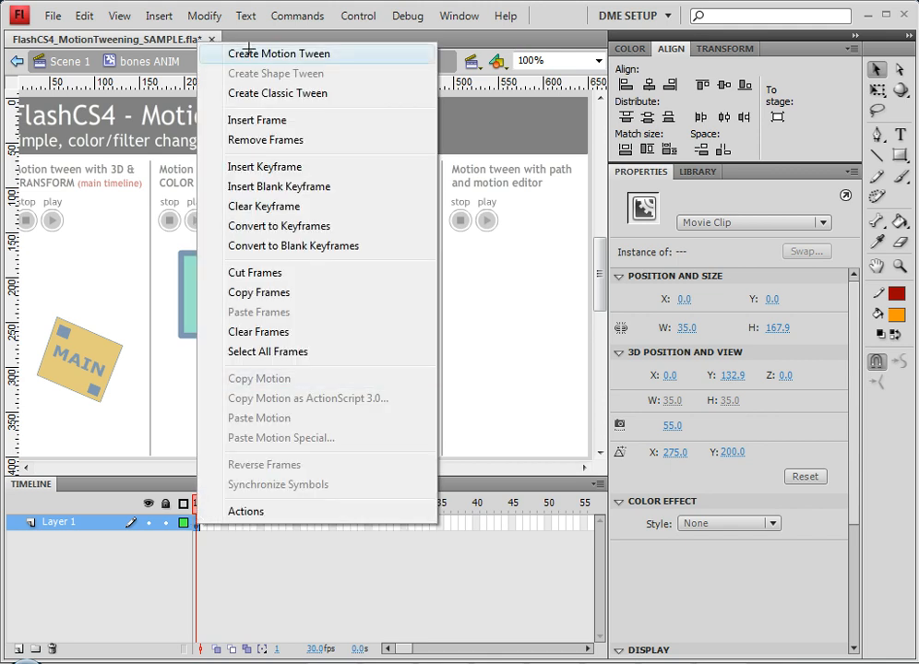
{"action": "left_click", "coordinate": [879, 221]}
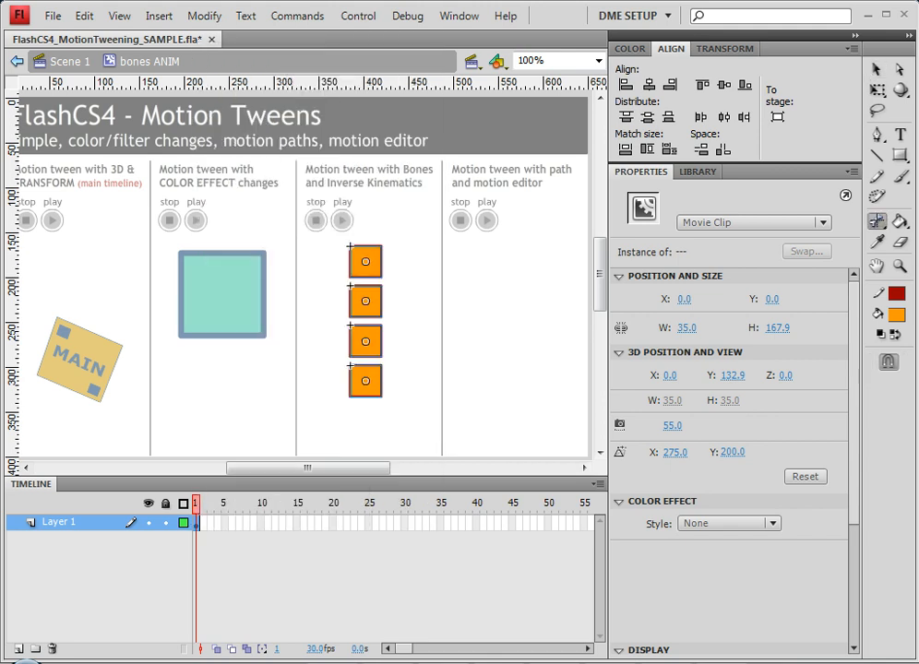
{"action": "left_click", "coordinate": [875, 221]}
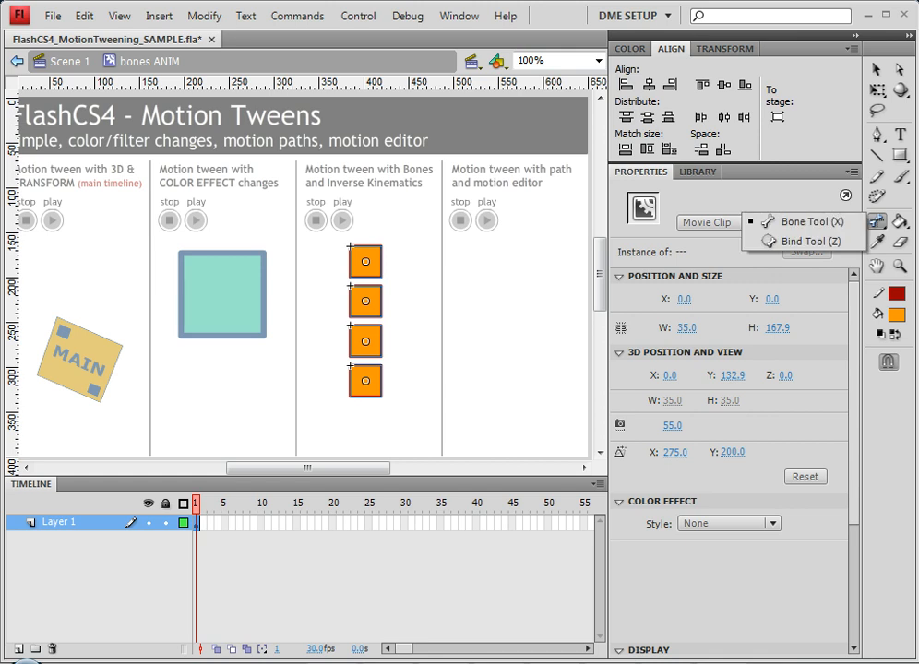
{"action": "left_click", "coordinate": [799, 221]}
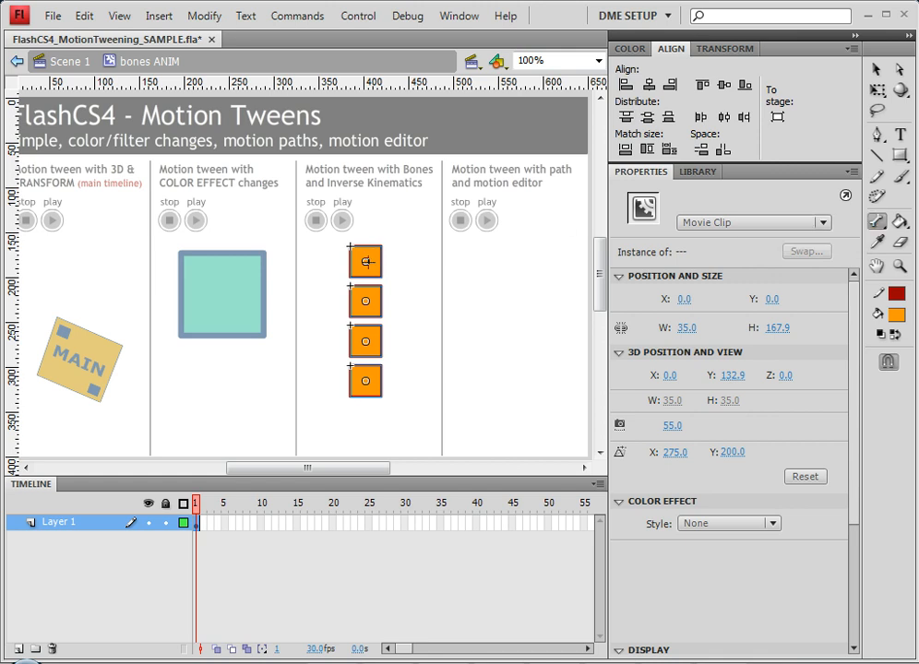
{"action": "left_click_drag", "start_coordinate": [365, 261], "coordinate": [368, 380]}
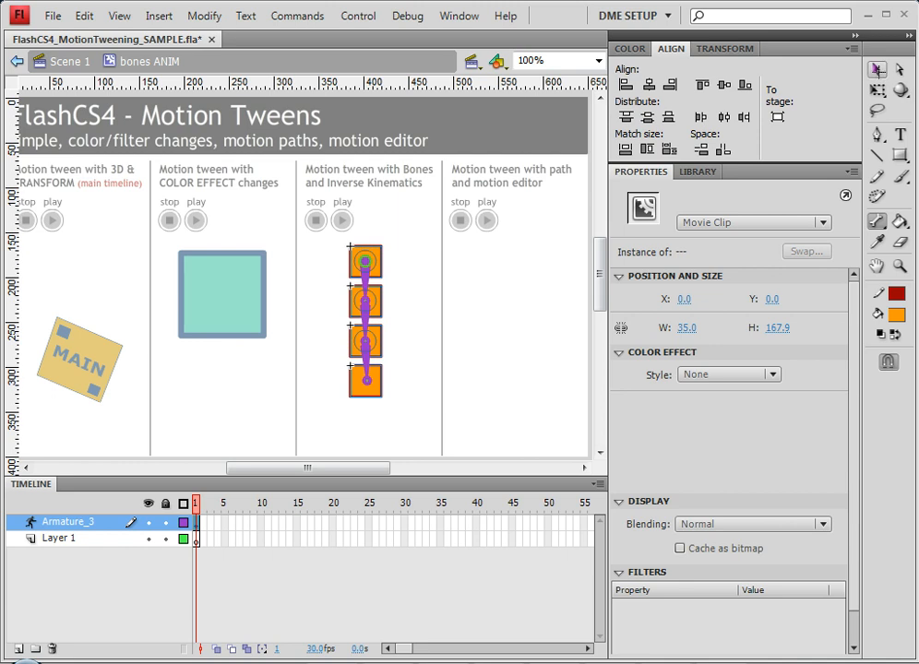
{"action": "left_click", "coordinate": [875, 70]}
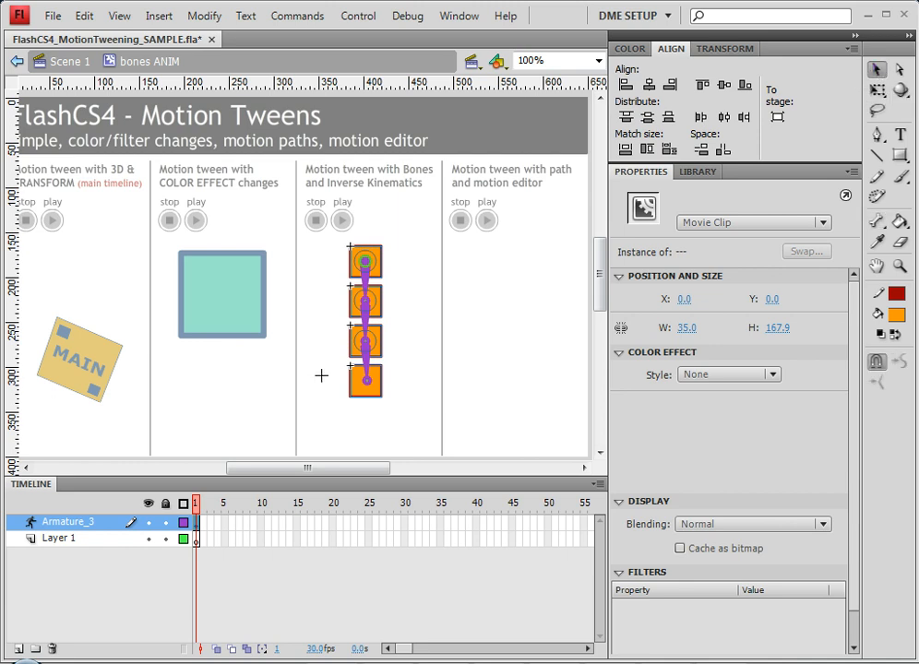
{"action": "right_click", "coordinate": [367, 342]}
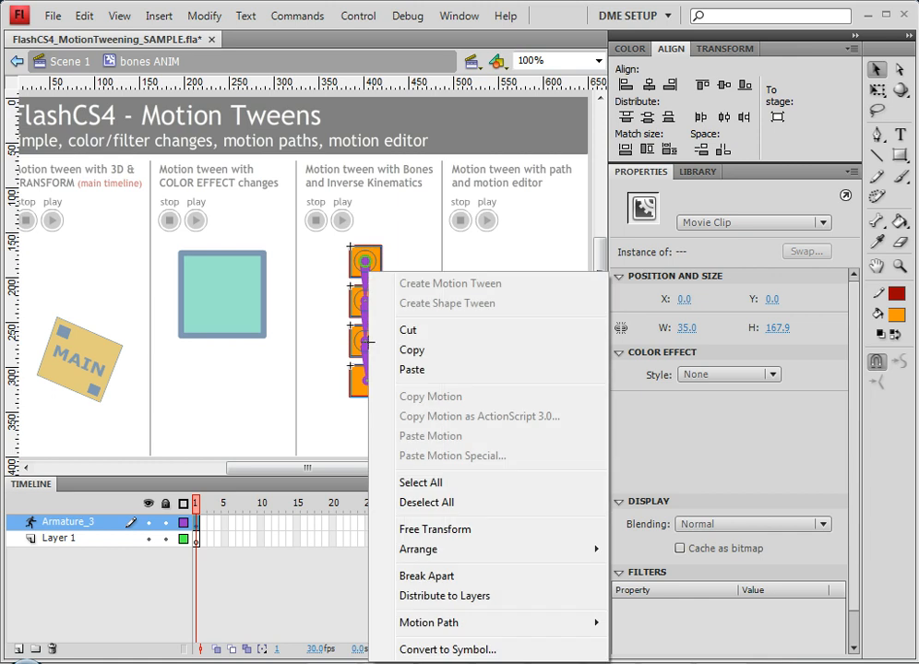
{"action": "right_click", "coordinate": [195, 523]}
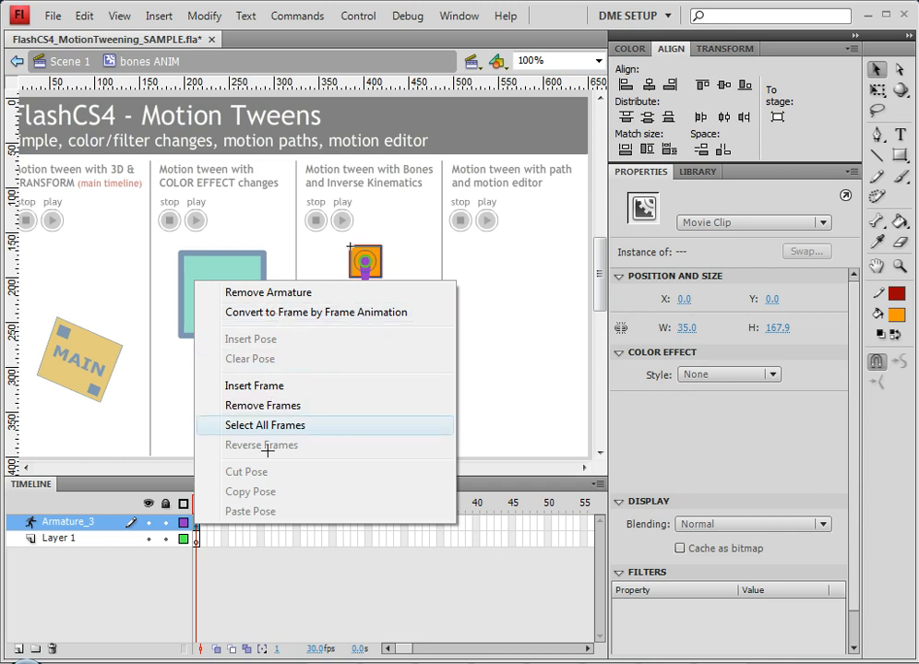
{"action": "left_click", "coordinate": [274, 558]}
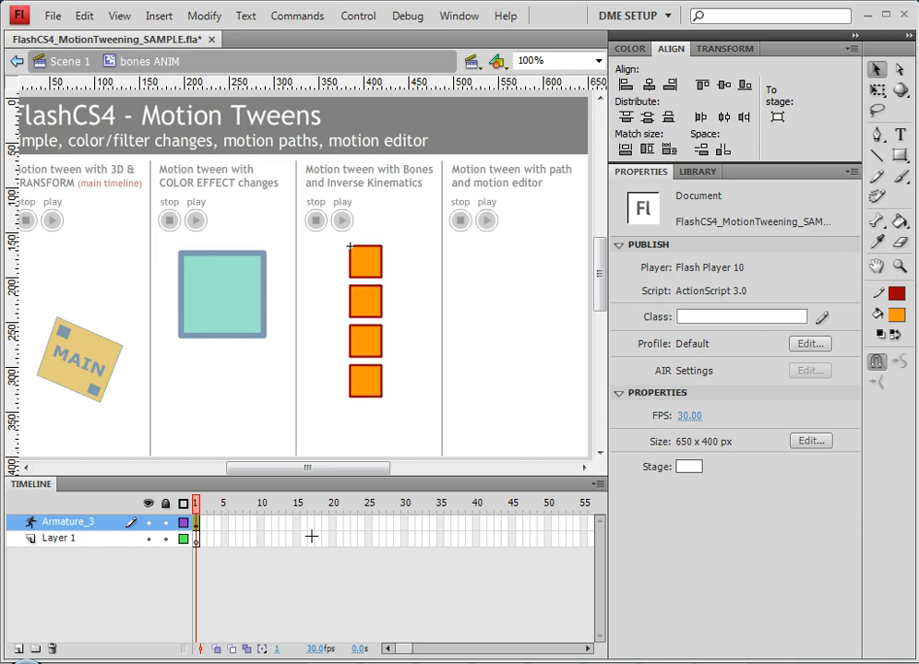
Insert a pose at frame 30 of the armature layer, swing the chain up to the right, and play the animation
{"action": "right_click", "coordinate": [405, 523]}
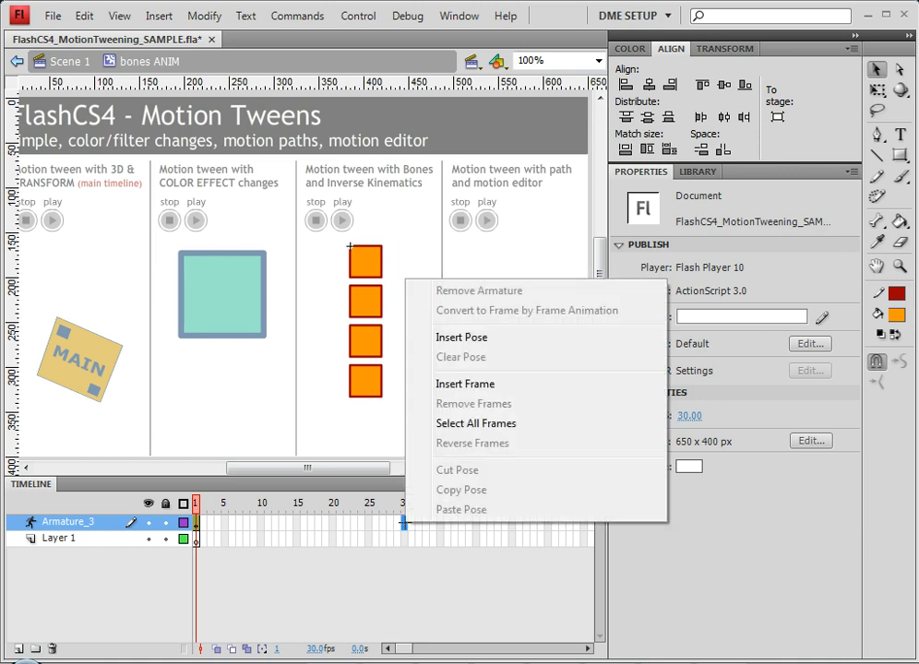
{"action": "left_click", "coordinate": [473, 337]}
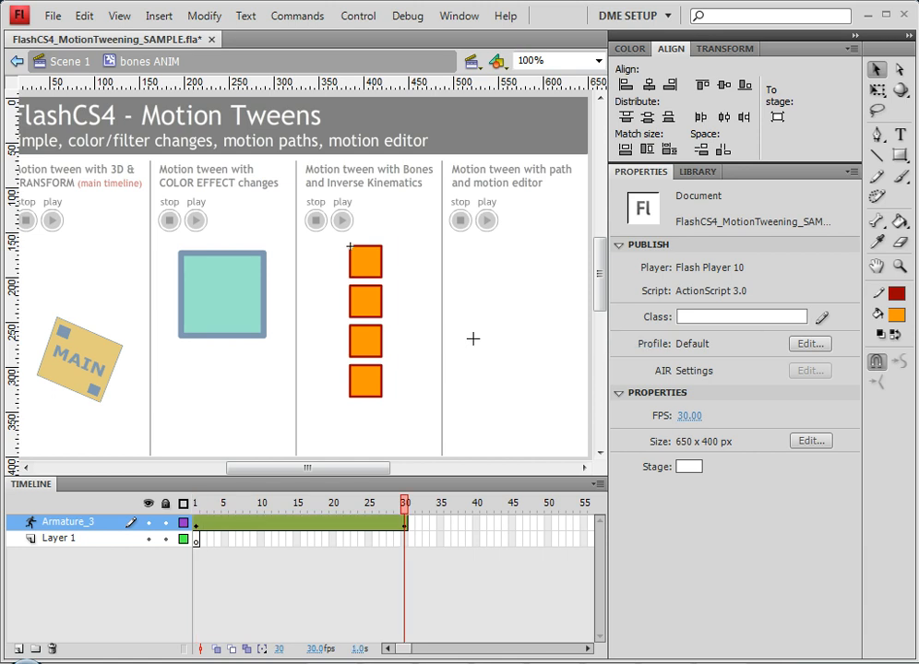
{"action": "left_click", "coordinate": [366, 381]}
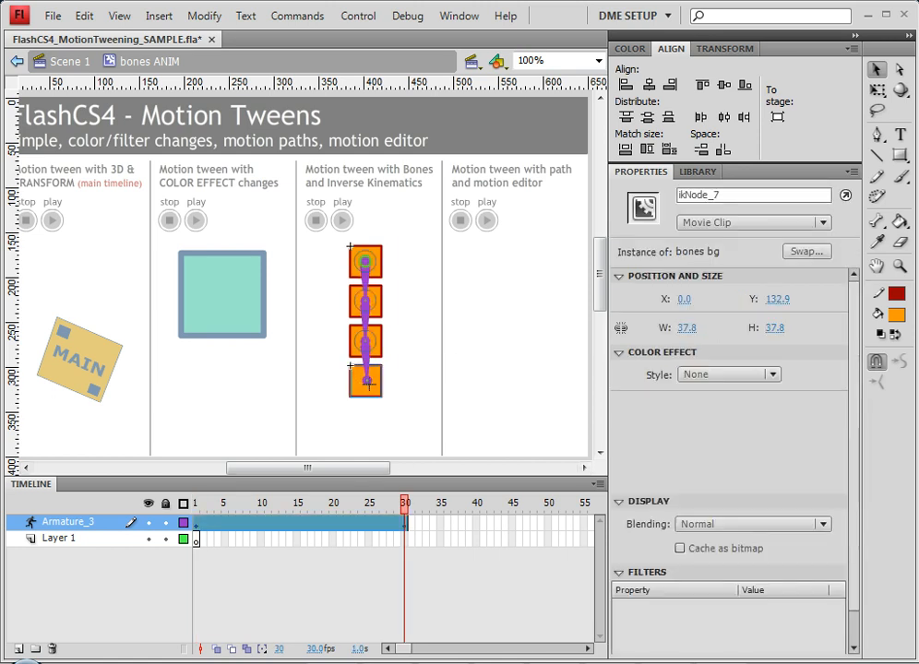
{"action": "left_click_drag", "start_coordinate": [368, 385], "coordinate": [451, 295]}
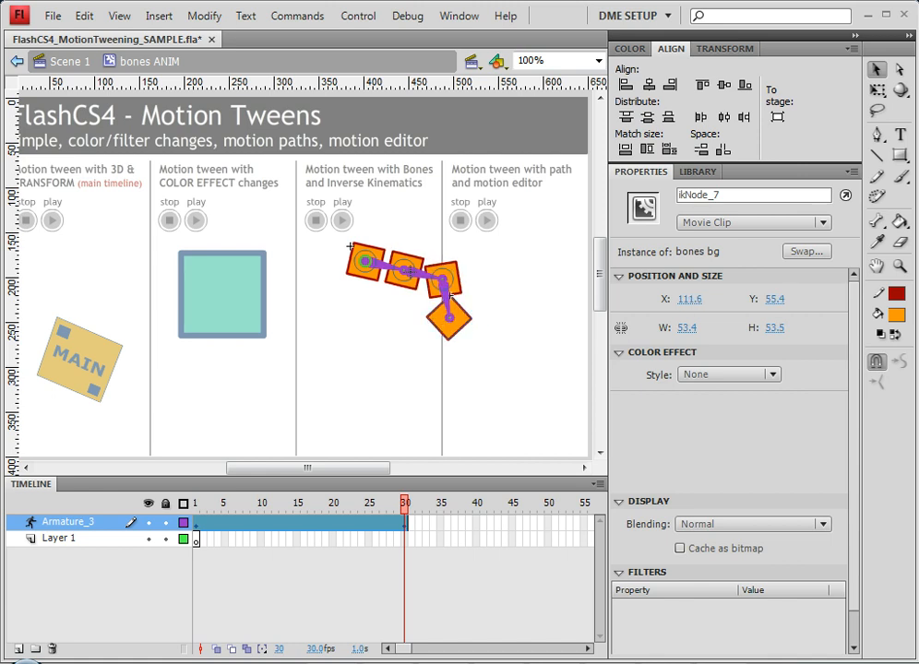
{"action": "mouse_move", "coordinate": [410, 268]}
{"action": "left_mouse_down"}
{"action": "mouse_move", "coordinate": [416, 254]}
{"action": "mouse_move", "coordinate": [414, 262]}
{"action": "left_mouse_up"}
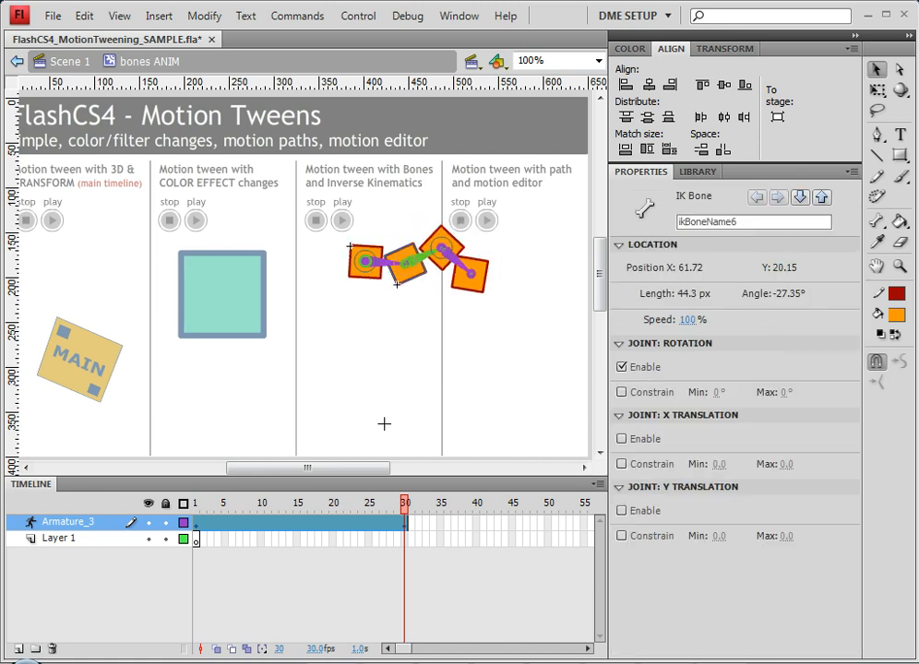
{"action": "key", "text": "Return"}
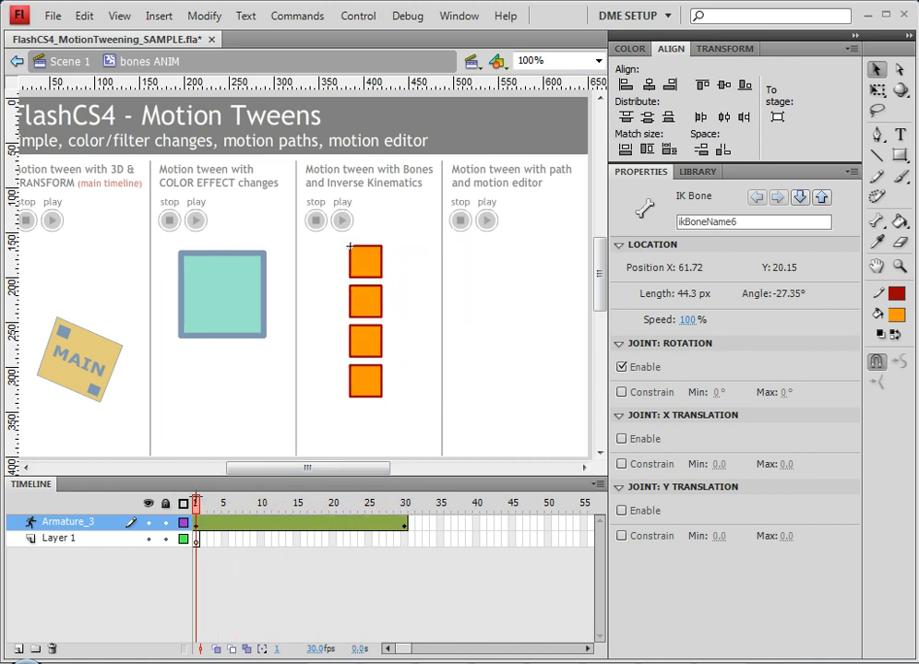
Pose the armature at frame 10 by pulling the third square to the left, and preview the motion up to frame 20
{"action": "left_click_drag", "start_coordinate": [299, 503], "coordinate": [261, 503]}
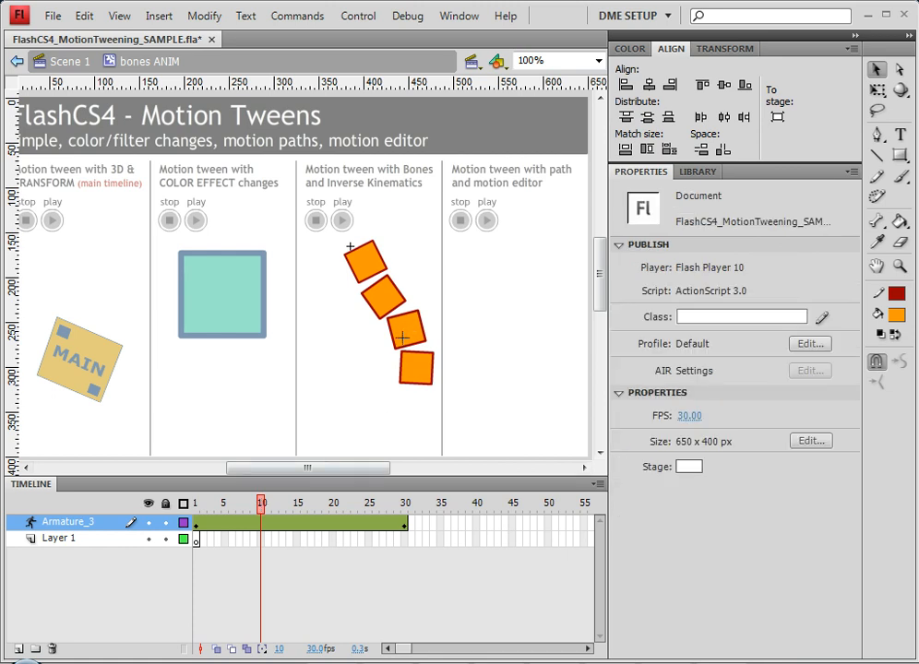
{"action": "left_click_drag", "start_coordinate": [408, 330], "coordinate": [291, 303]}
{"action": "left_click_drag", "start_coordinate": [256, 508], "coordinate": [334, 504]}
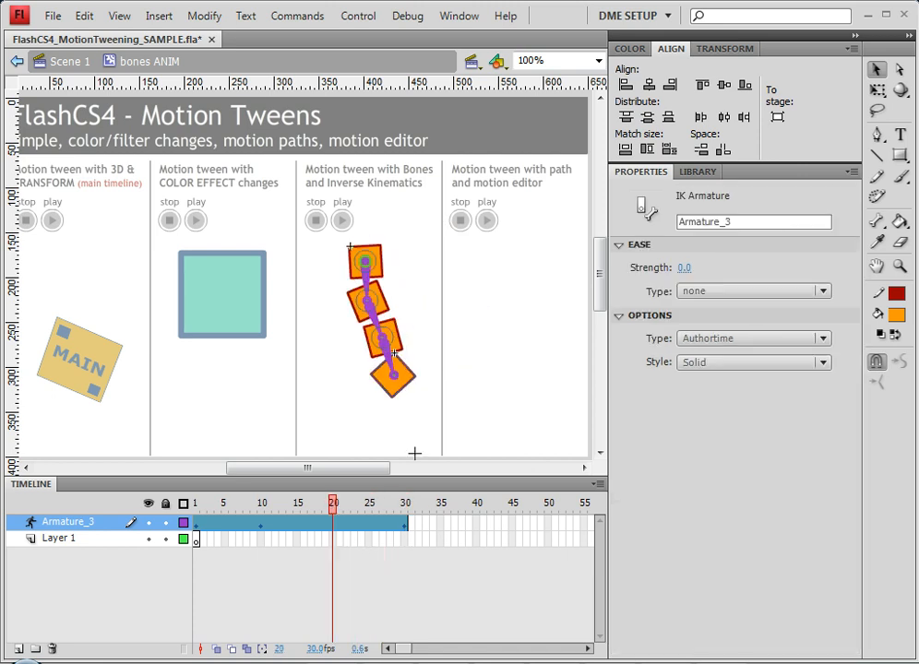
Re-pose the armature at frame 30 so the four squares bend diagonally down to the right
{"action": "left_click", "coordinate": [405, 525]}
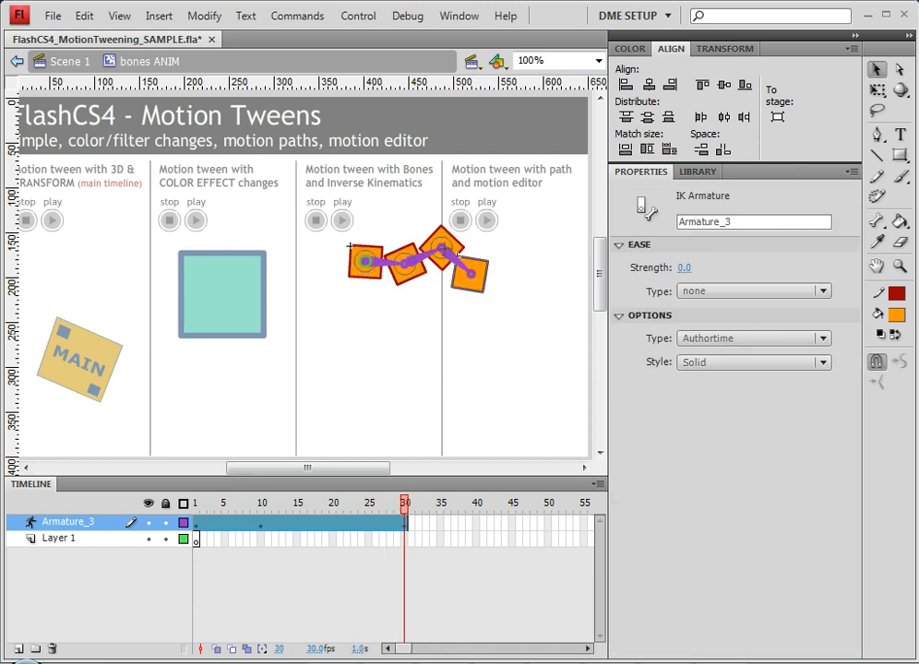
{"action": "left_click_drag", "start_coordinate": [449, 250], "coordinate": [423, 321]}
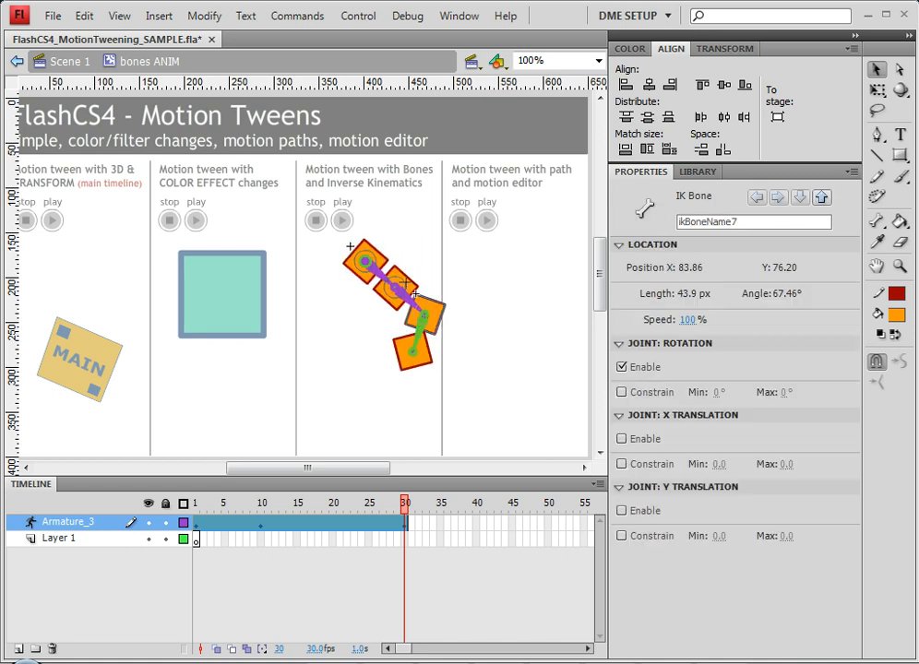
{"action": "left_click_drag", "start_coordinate": [406, 282], "coordinate": [408, 252]}
{"action": "left_click_drag", "start_coordinate": [459, 297], "coordinate": [404, 443]}
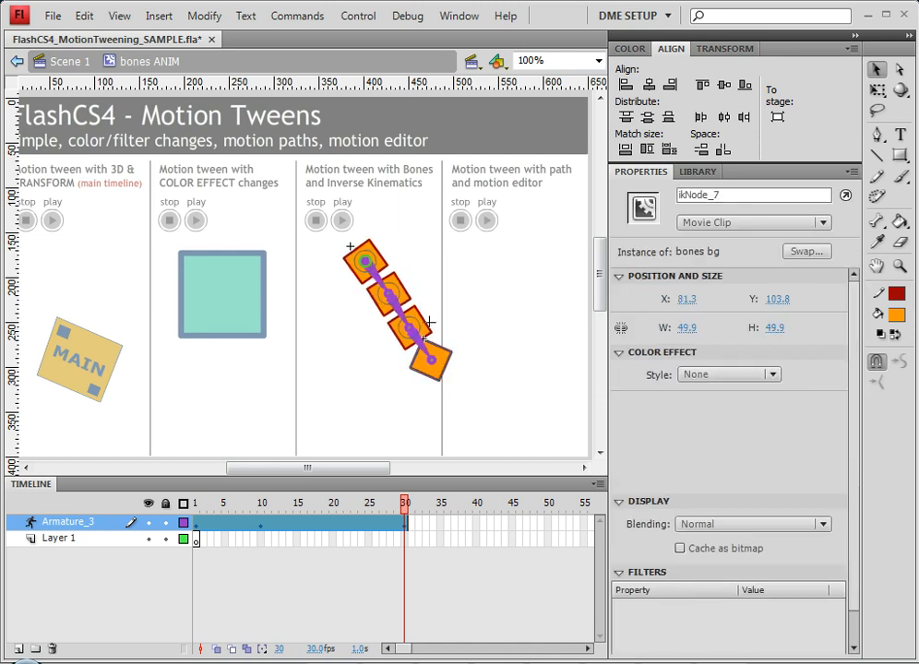
{"action": "left_click_drag", "start_coordinate": [411, 329], "coordinate": [434, 355]}
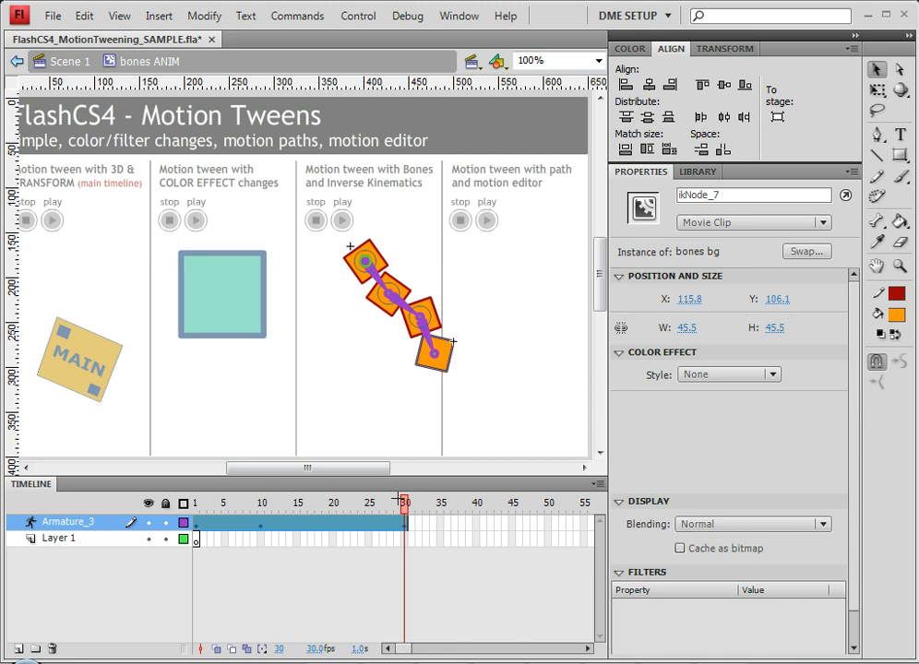
Add an armature pose at frame 20 by pulling the bottom square up above the top of the chain, and play back the animation
{"action": "left_click_drag", "start_coordinate": [406, 503], "coordinate": [333, 504]}
{"action": "left_click", "coordinate": [355, 339]}
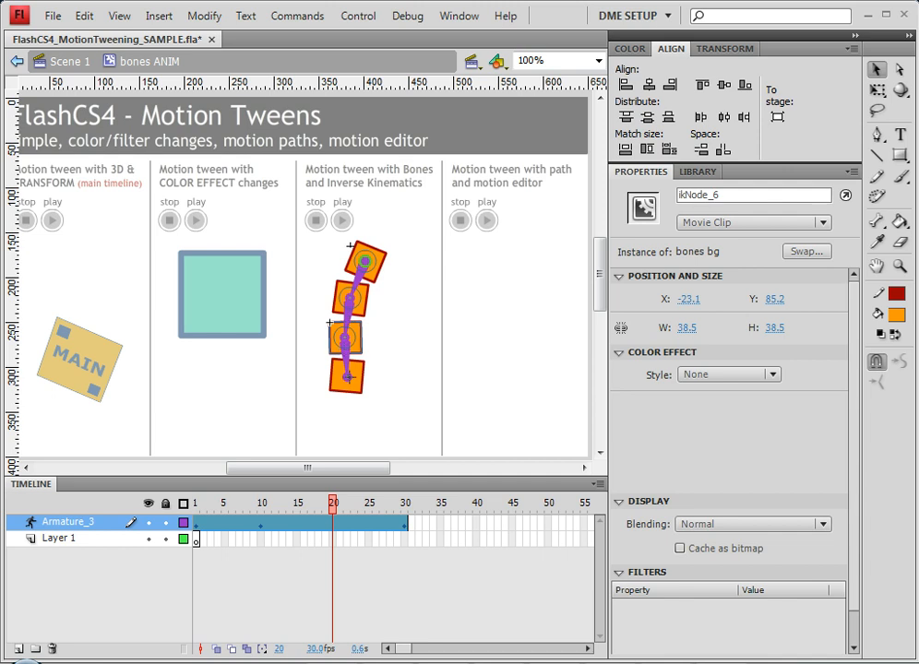
{"action": "left_click_drag", "start_coordinate": [347, 378], "coordinate": [398, 226]}
{"action": "left_click_drag", "start_coordinate": [322, 508], "coordinate": [405, 503]}
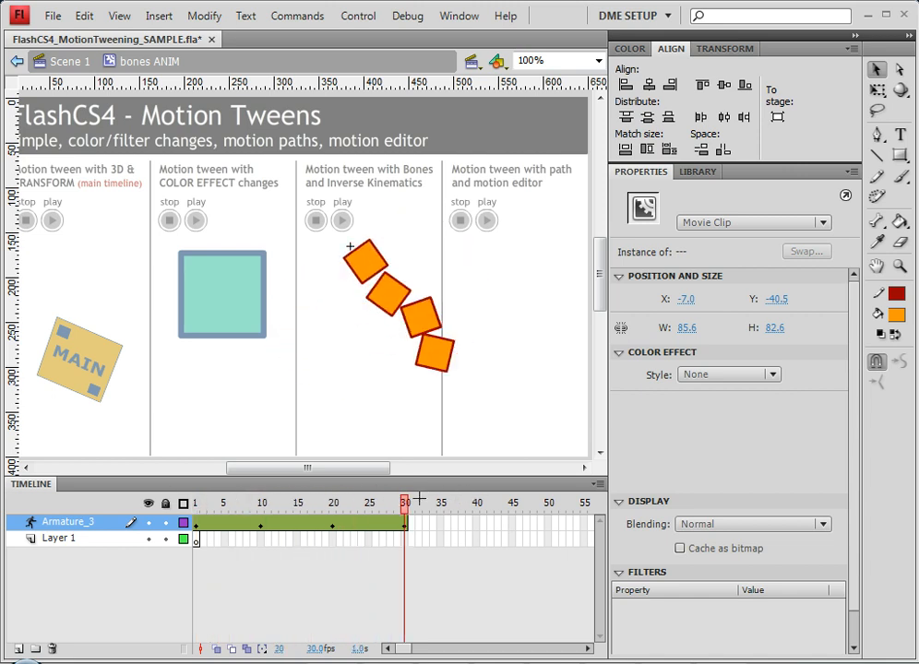
{"action": "key", "text": "Return"}
Delete the empty Layer 1 from the bones ANIM symbol, keeping only the armature layer
{"action": "left_click", "coordinate": [64, 538]}
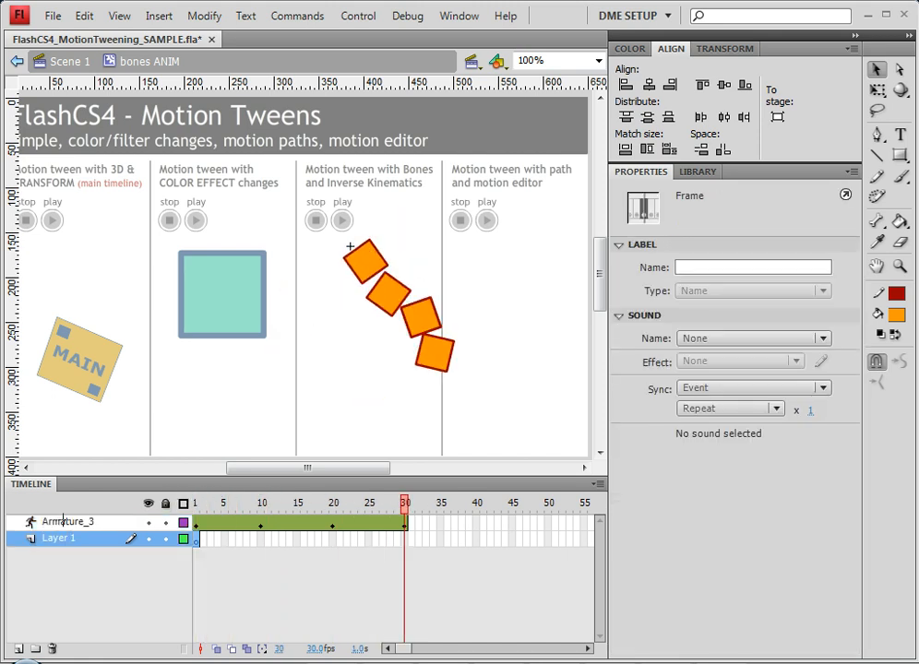
{"action": "left_click", "coordinate": [60, 522]}
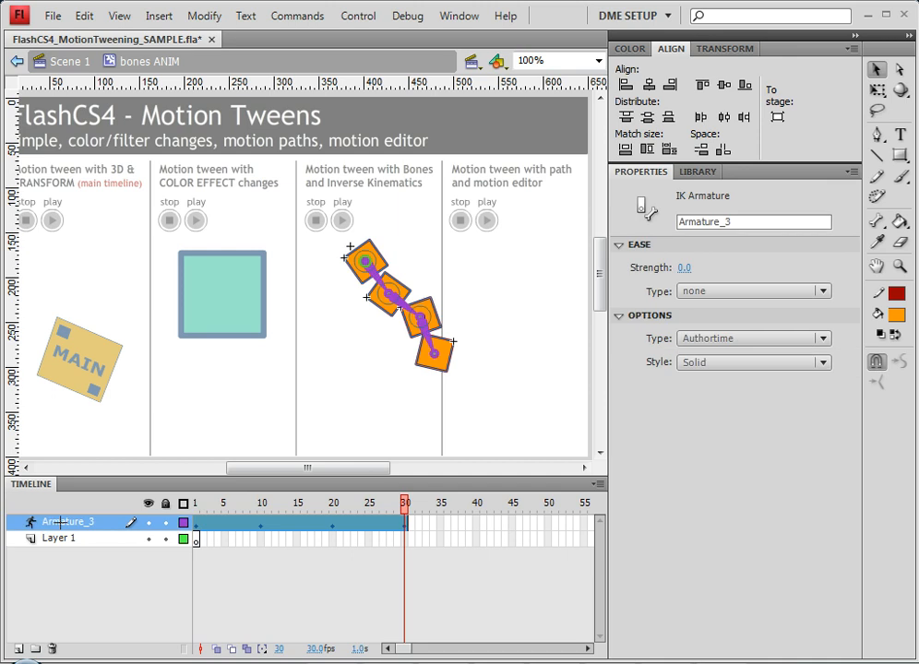
{"action": "left_click", "coordinate": [63, 539]}
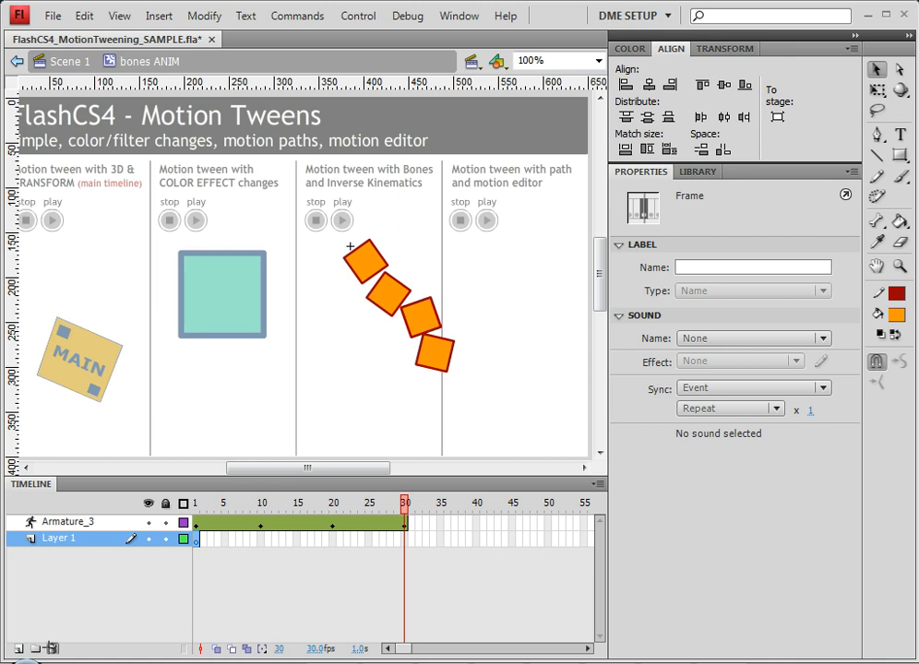
{"action": "left_click", "coordinate": [52, 648]}
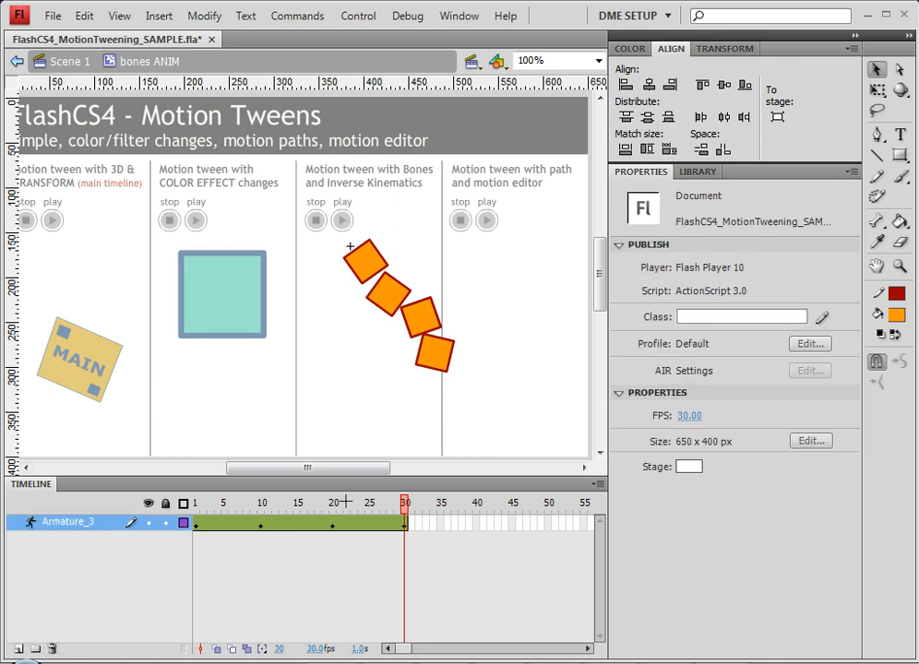
Rewind the armature animation to frame 1, return to Scene 1, and check the color effect and bones clips on the main timeline
{"action": "left_click_drag", "start_coordinate": [344, 508], "coordinate": [153, 501]}
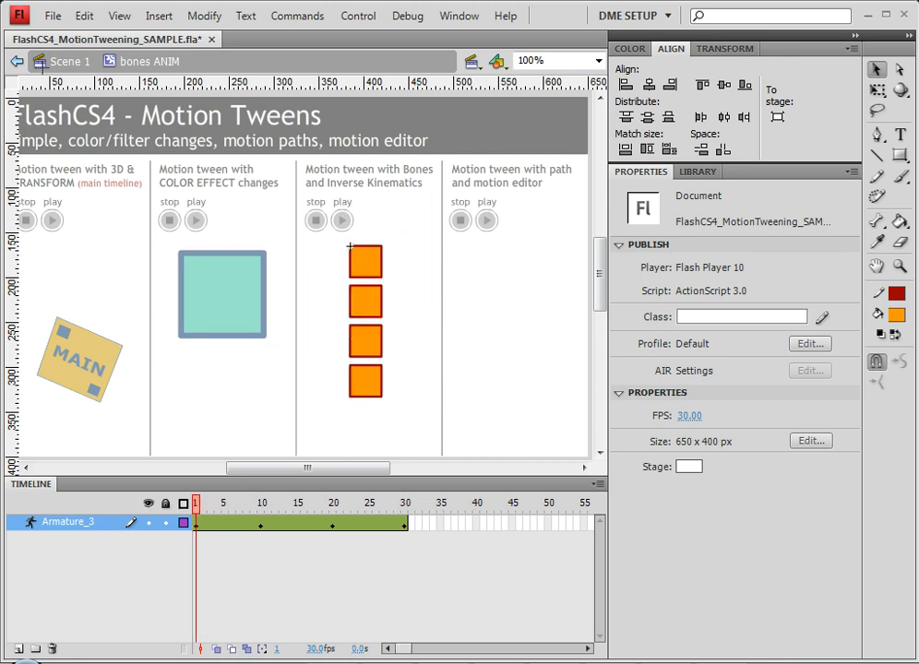
{"action": "left_click", "coordinate": [57, 61]}
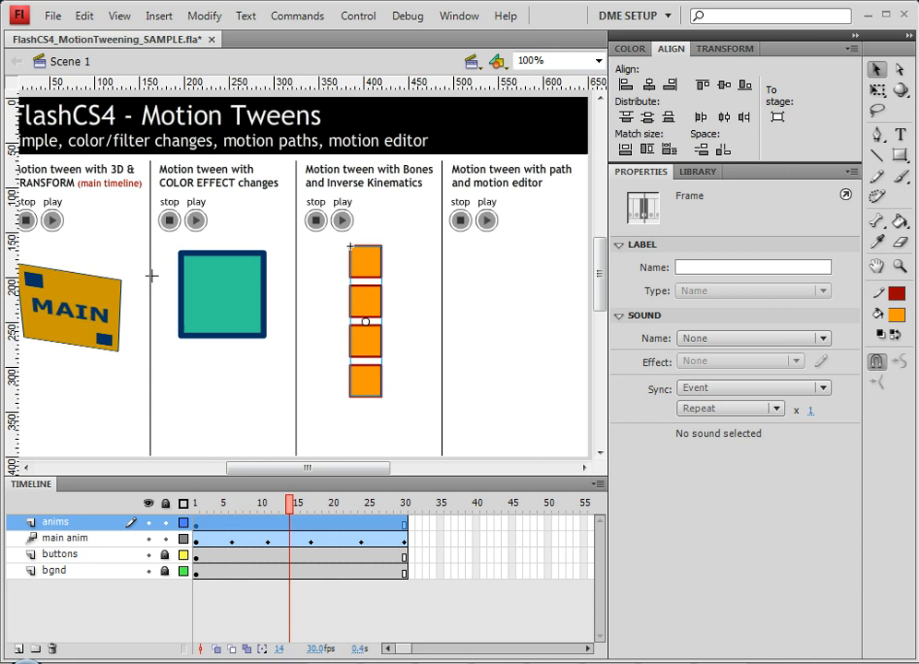
{"action": "left_click", "coordinate": [240, 297]}
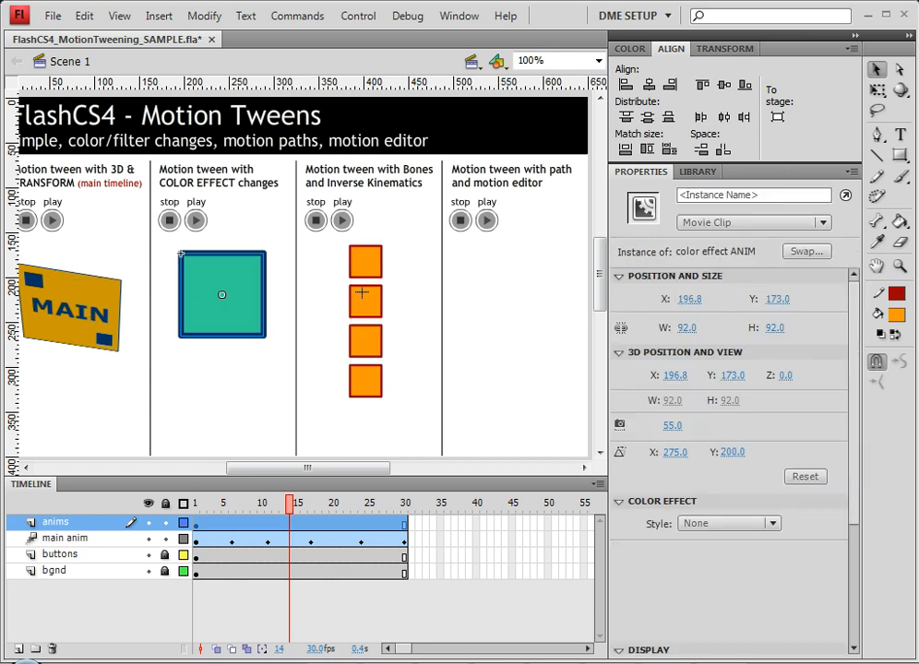
{"action": "left_click", "coordinate": [367, 294]}
{"action": "left_click", "coordinate": [399, 293]}
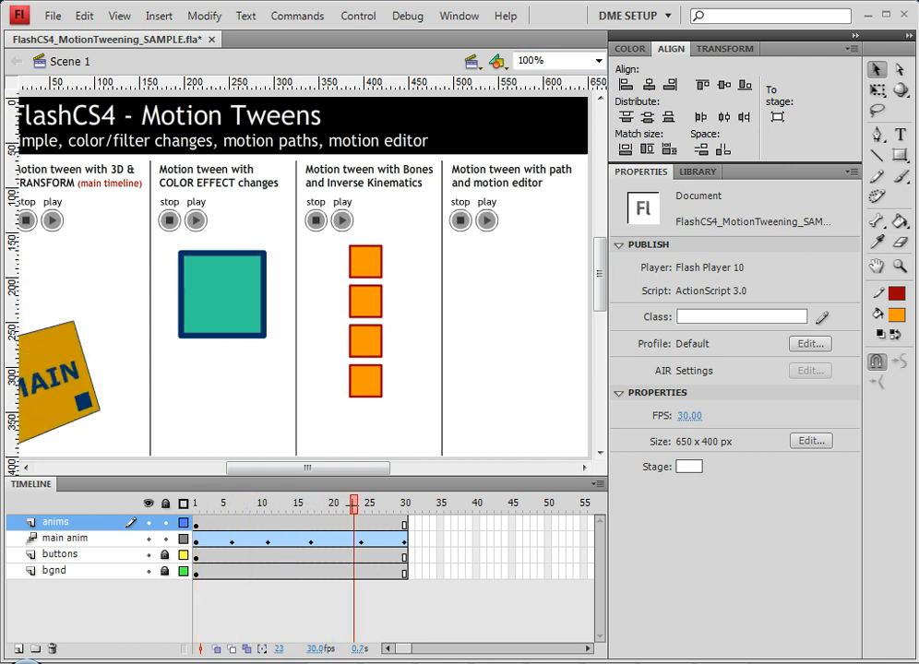
Test the movie to watch the bones animation play alongside the other tweens, and close the preview
{"action": "left_click", "coordinate": [360, 16]}
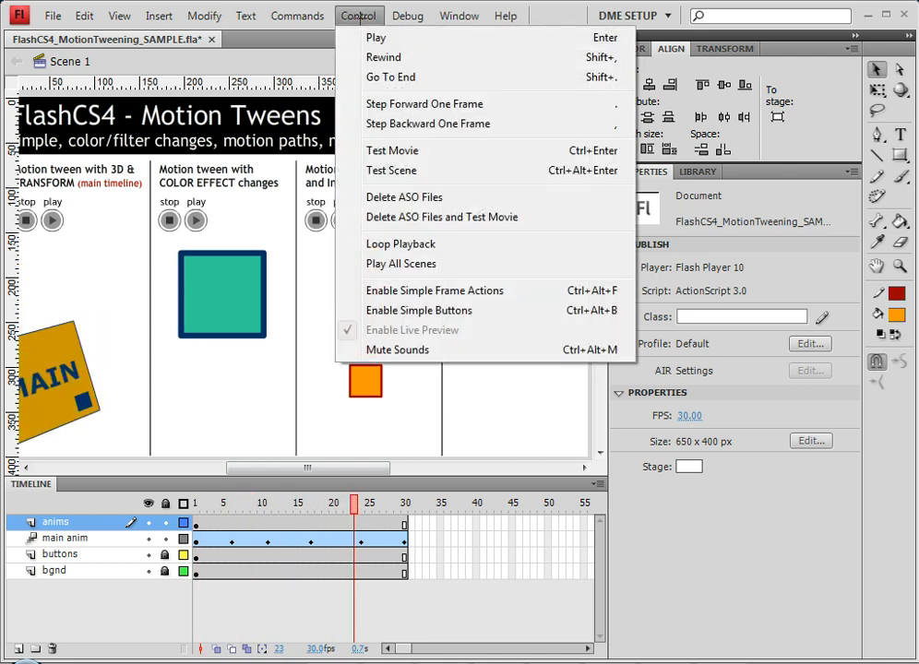
{"action": "left_click", "coordinate": [398, 150]}
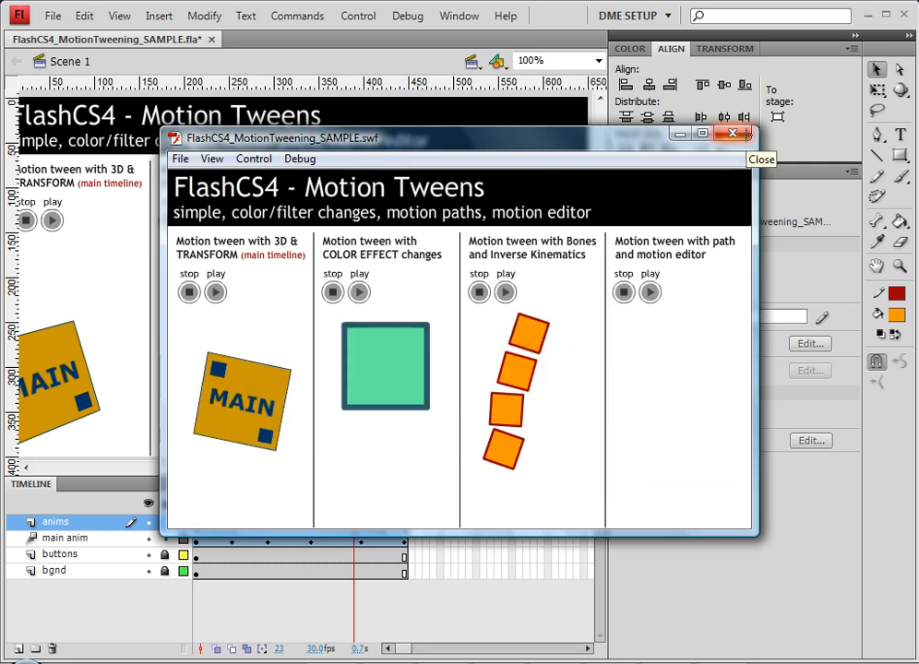
{"action": "left_click", "coordinate": [746, 134]}
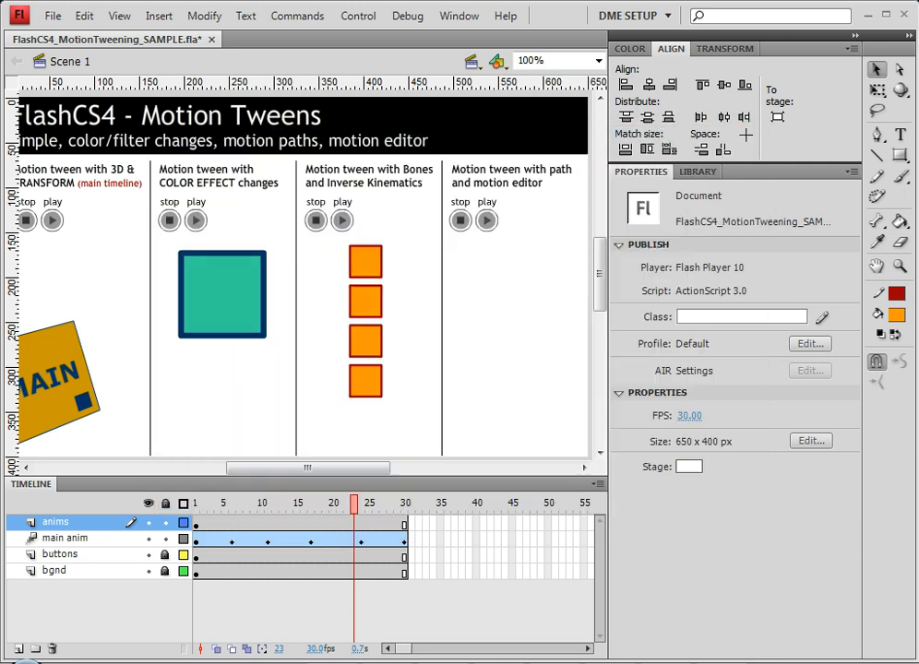